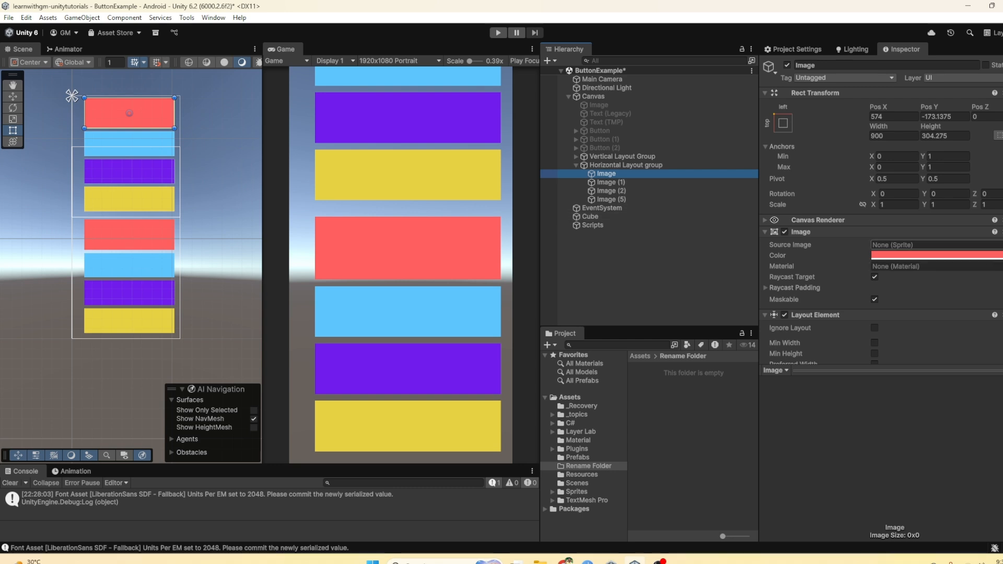
Step: Remove the Layout Element component from the first Image in Horizontal Layout group and collapse that group in the hierarchy
right_click(903, 316)
left_click(953, 343)
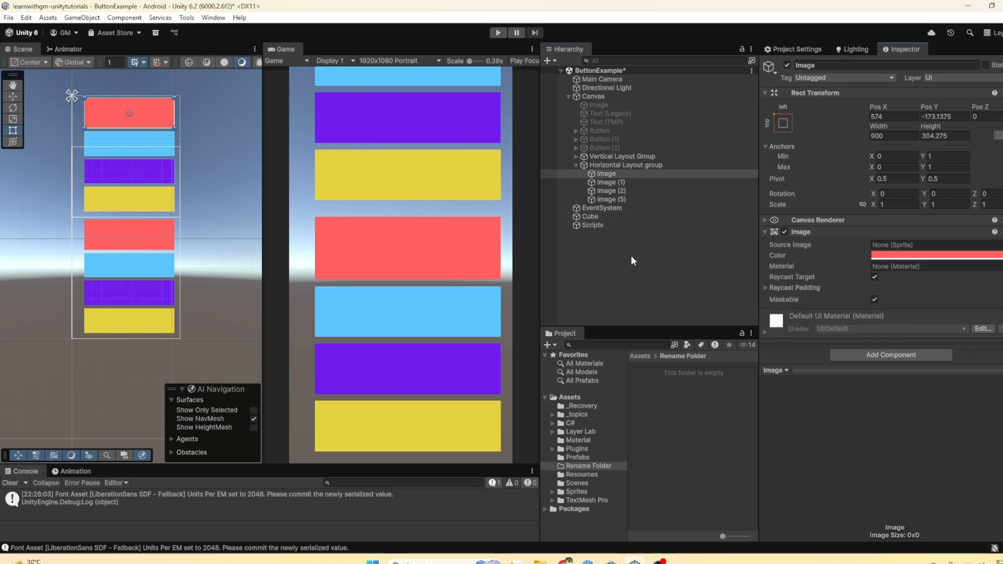
left_click(585, 166)
left_click(576, 165)
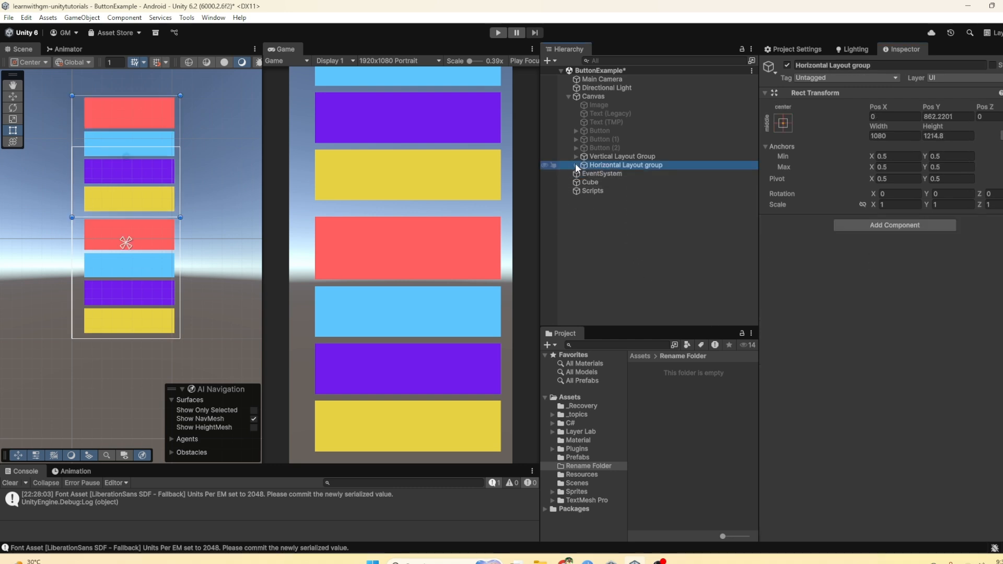
Step: Add a Horizontal Layout Group component to the Horizontal Layout group object
left_click(613, 157)
left_click(616, 165)
left_click(912, 225)
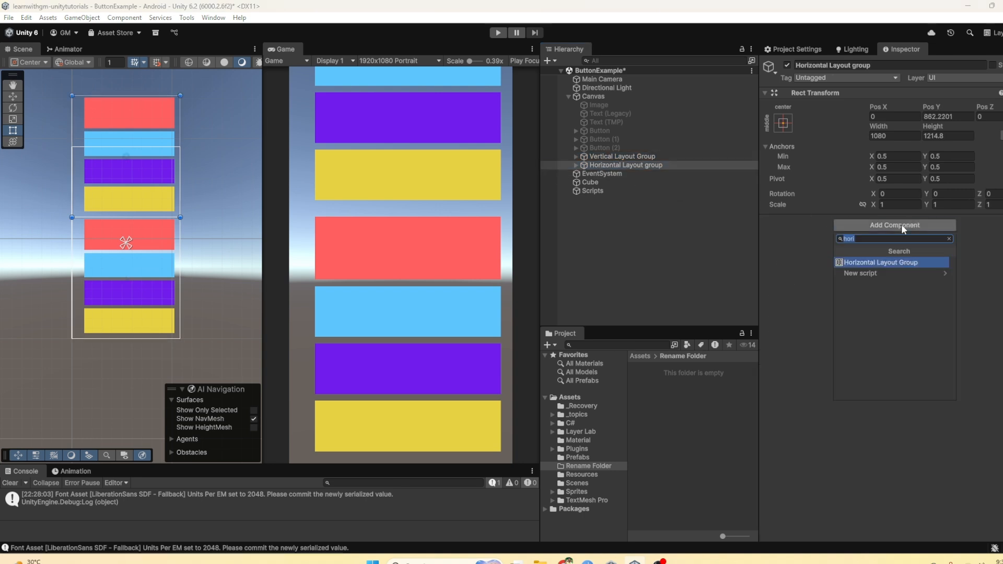
key("BackSpace")
type("hori")
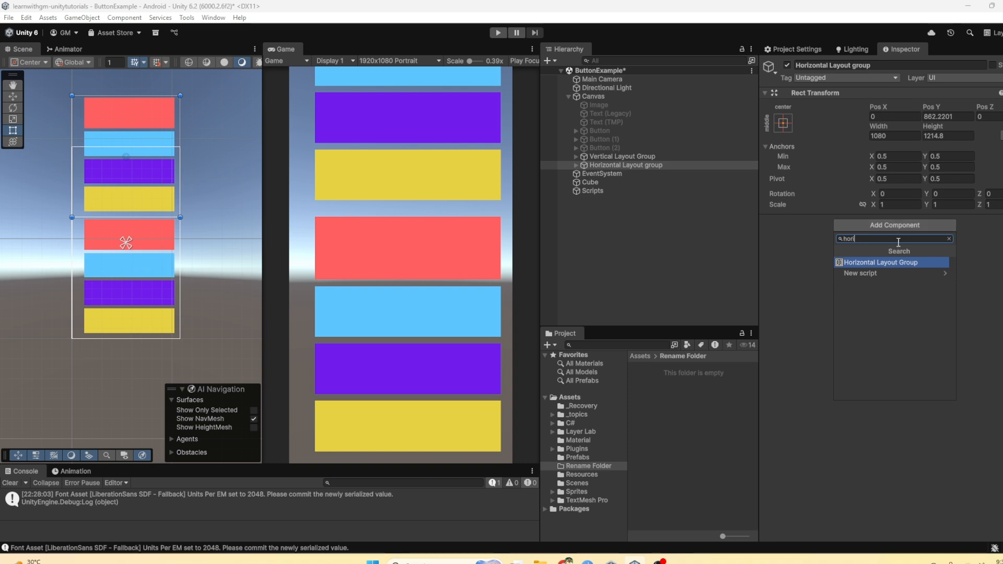
left_click(875, 262)
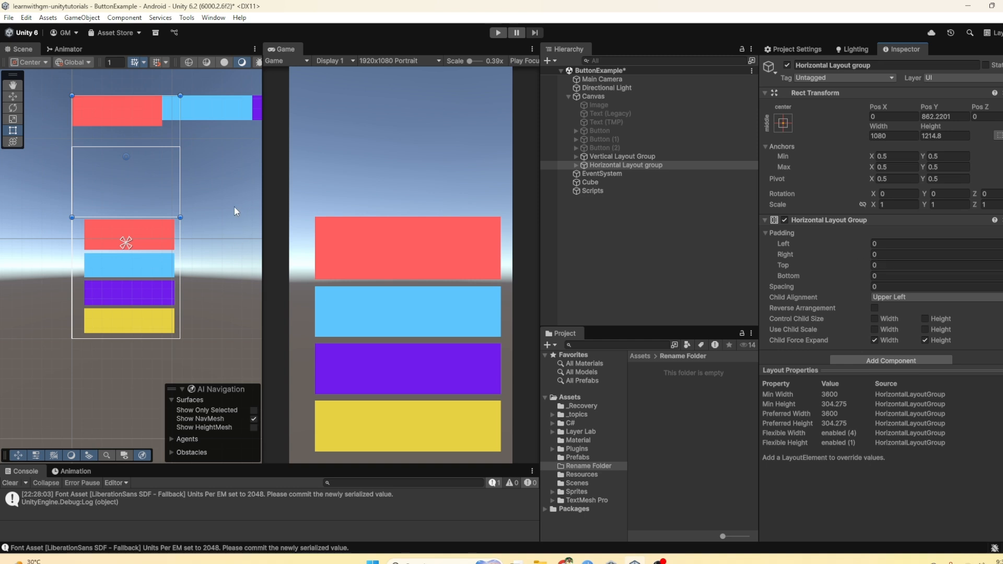
Step: Enable Control Child Size for both Width and Height on the Horizontal Layout Group component
left_click_drag(262, 216, 359, 215)
scroll(199, 205, "down", 5)
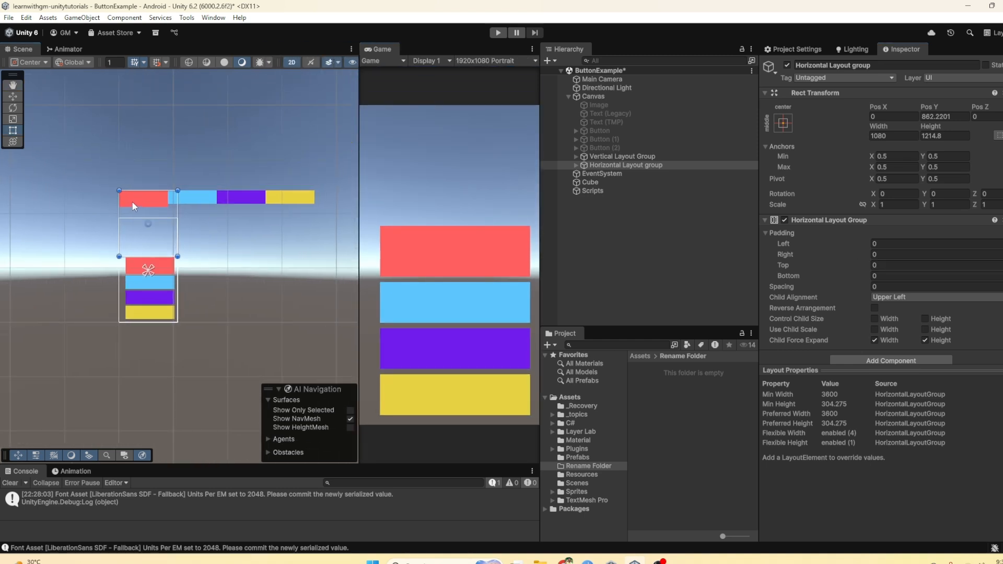
left_click(874, 318)
left_click(924, 319)
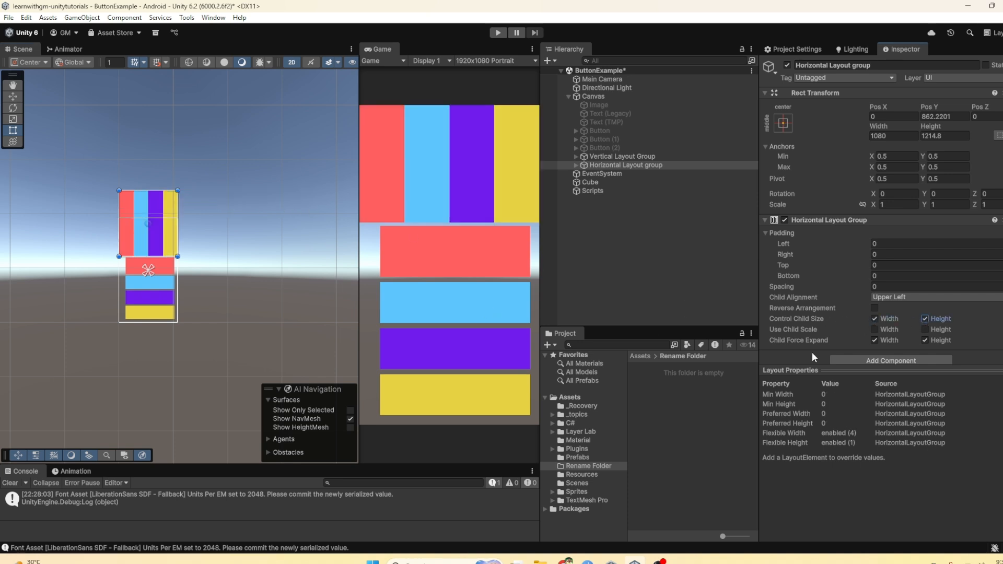
Step: Shrink the Horizontal Layout group's rectangle from both its lower and upper edges to a height of about 393, at Pos Y about 763
mouse_move(159, 252)
left_mouse_down()
mouse_move(158, 207)
mouse_move(157, 232)
left_mouse_up()
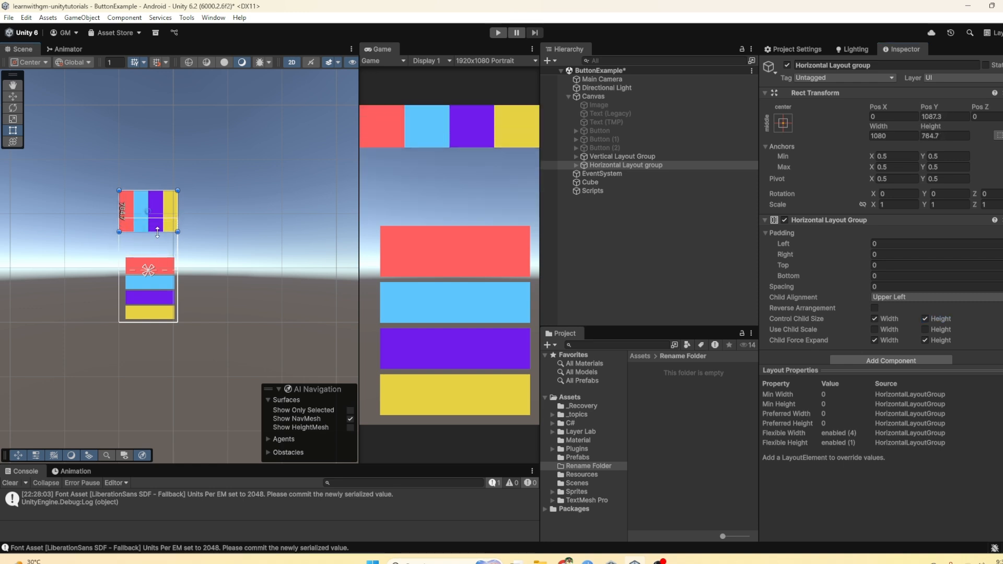
left_click_drag(153, 191, 150, 239)
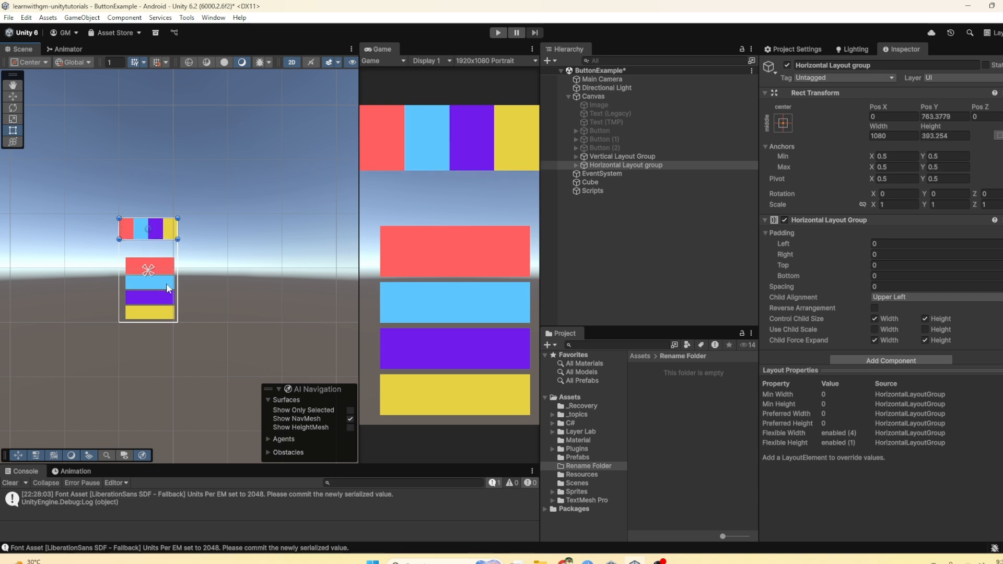
scroll(166, 277, "up", 3)
scroll(167, 275, "up", 5)
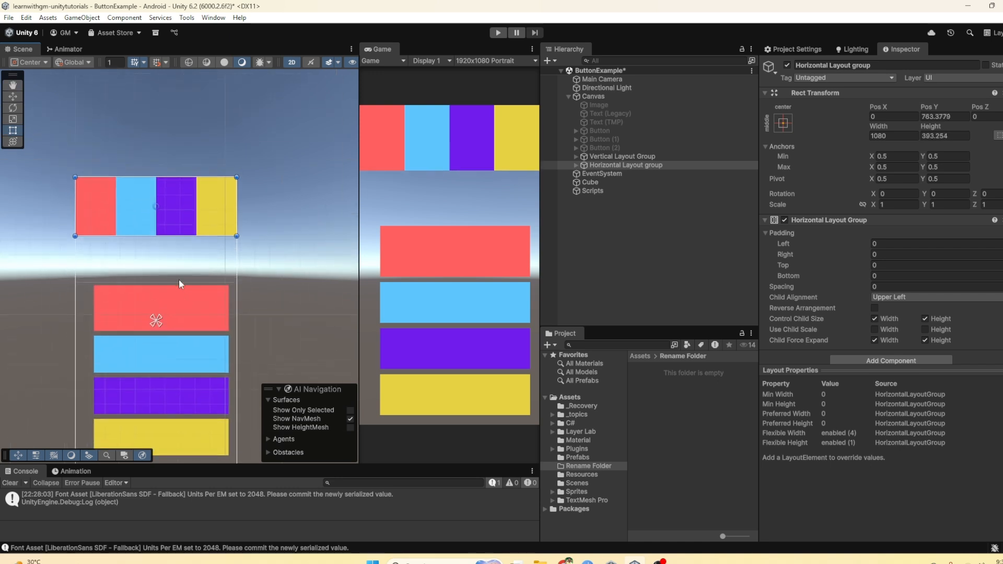
middle_click_drag(178, 272, 196, 256)
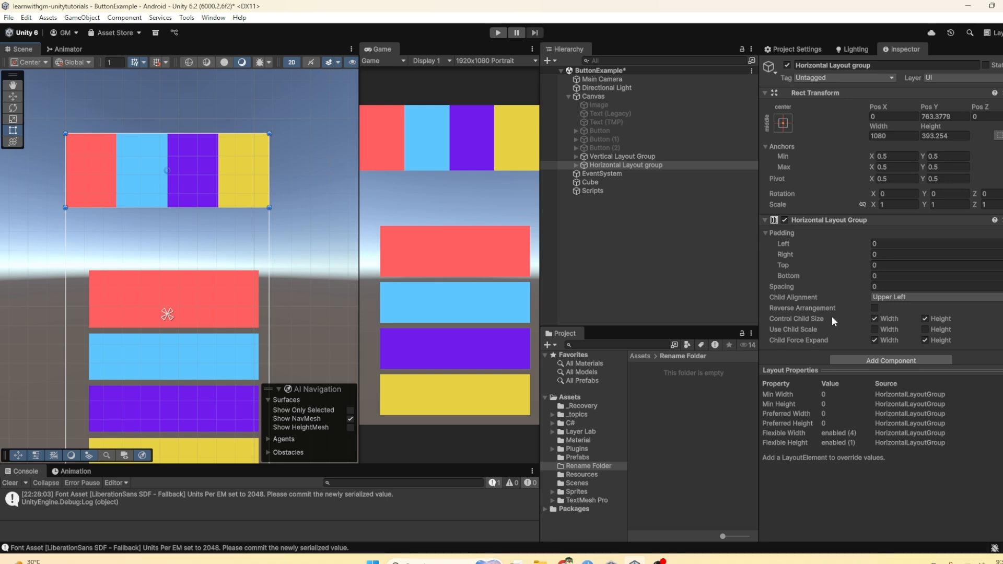
Step: Set the Horizontal Layout Group's padding to Left 48, Right 32, Top 20 and Bottom 55
left_click(622, 156)
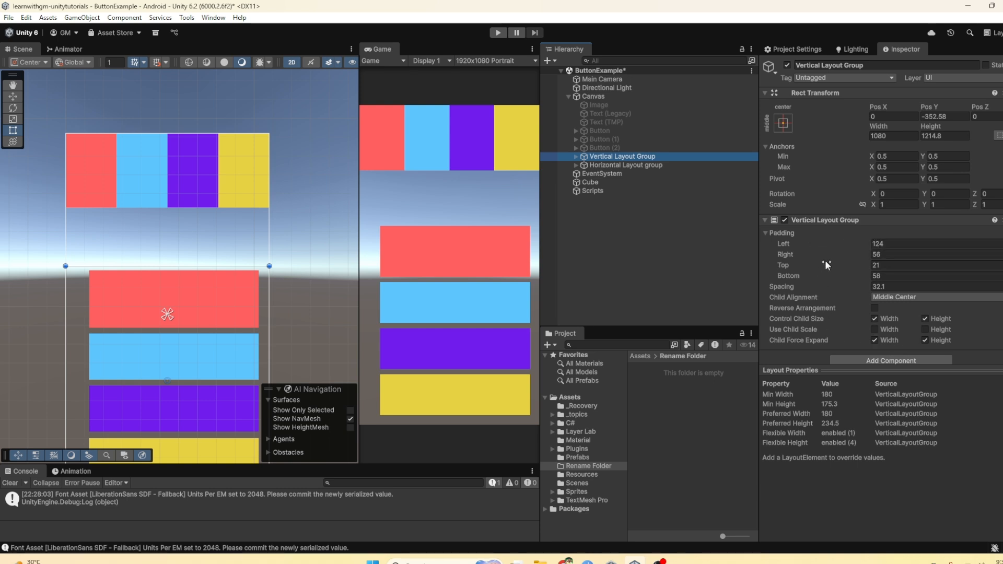
left_click(625, 165)
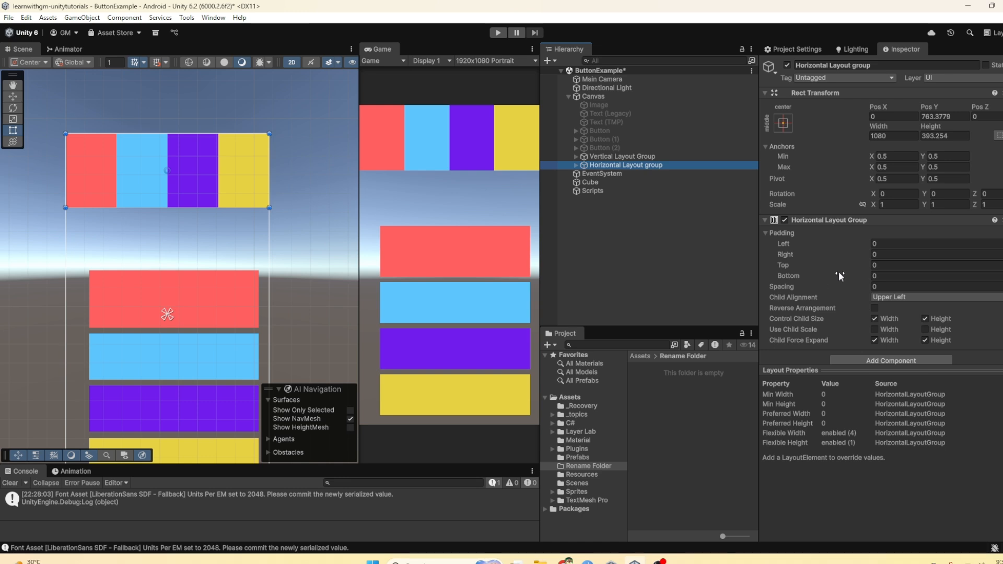
left_click_drag(861, 242, 892, 269)
Step: Set the Horizontal Layout Group's Child Alignment to Middle Left, trying Upper Center first, and widen the Game view
left_click(888, 296)
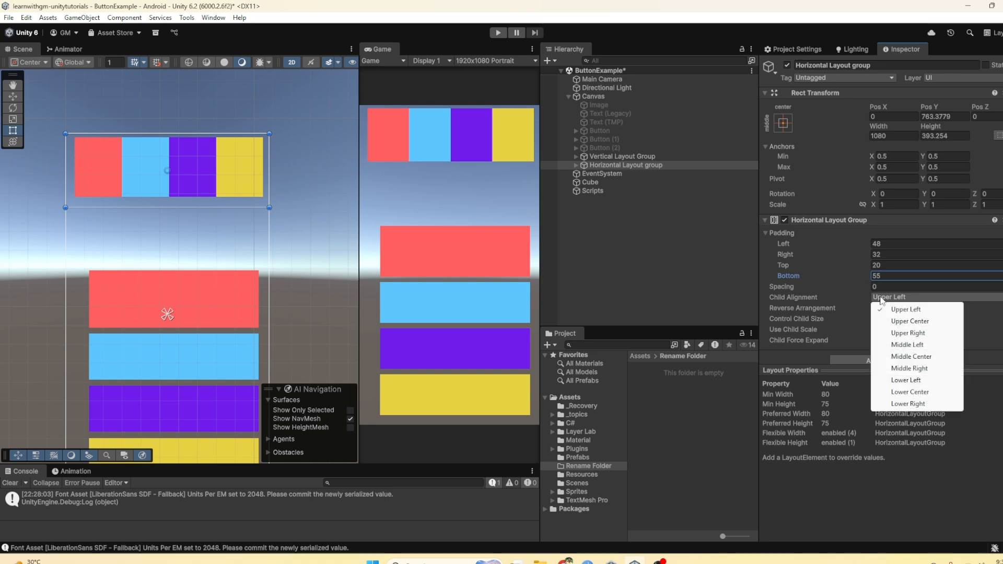
left_click(891, 321)
left_click(892, 297)
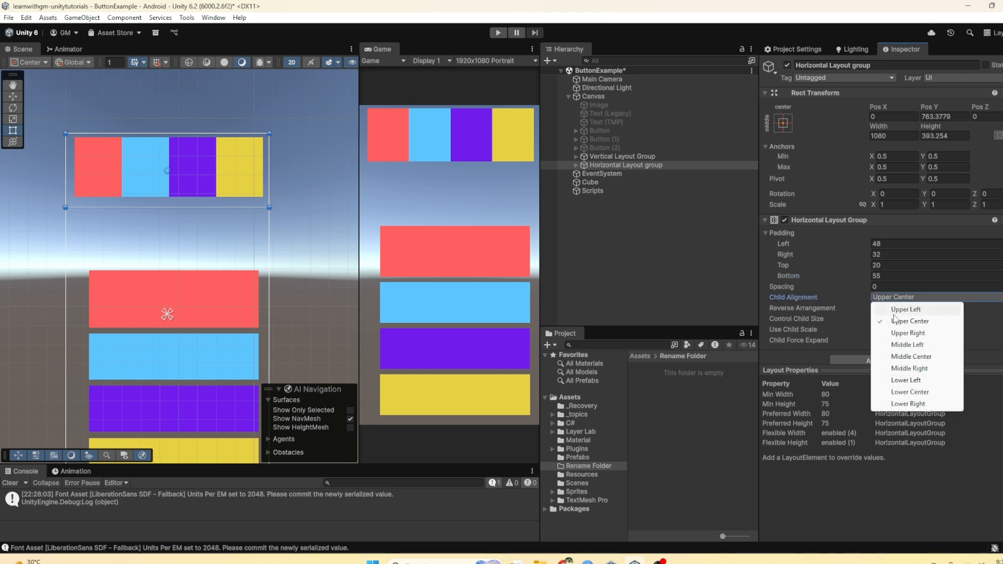
left_click(897, 346)
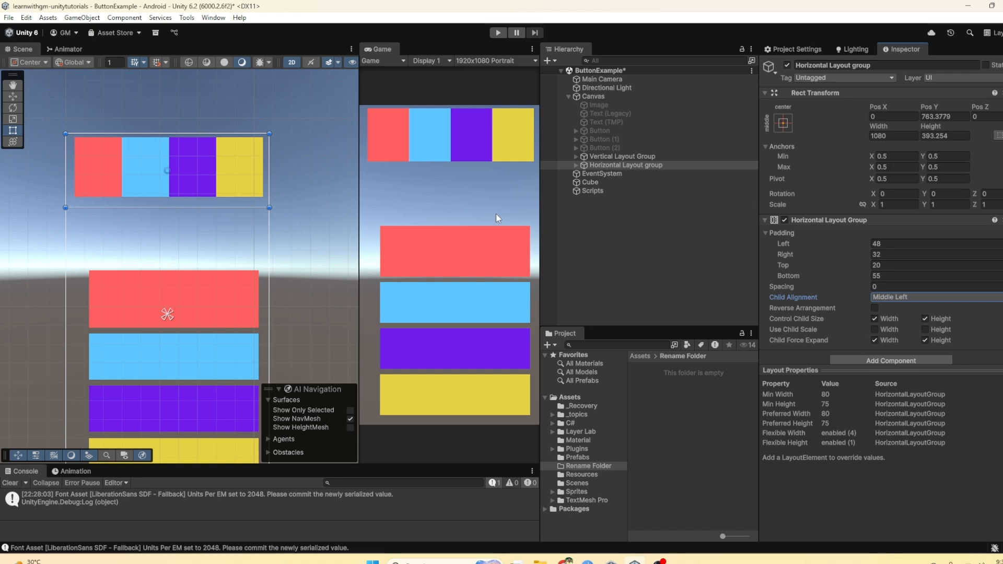
scroll(186, 261, "down", 1)
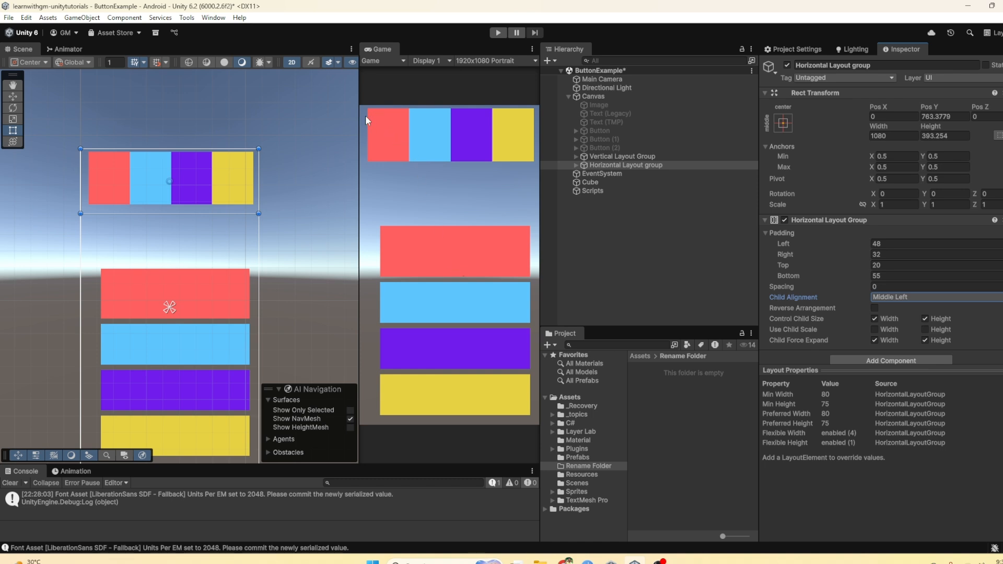
left_click_drag(360, 117, 325, 114)
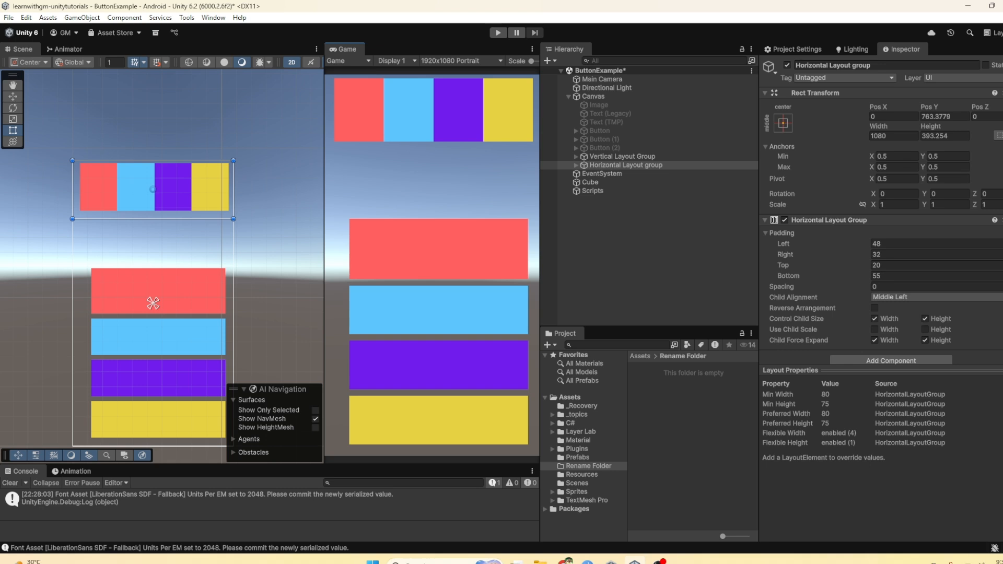
left_click(594, 158)
left_click(597, 165)
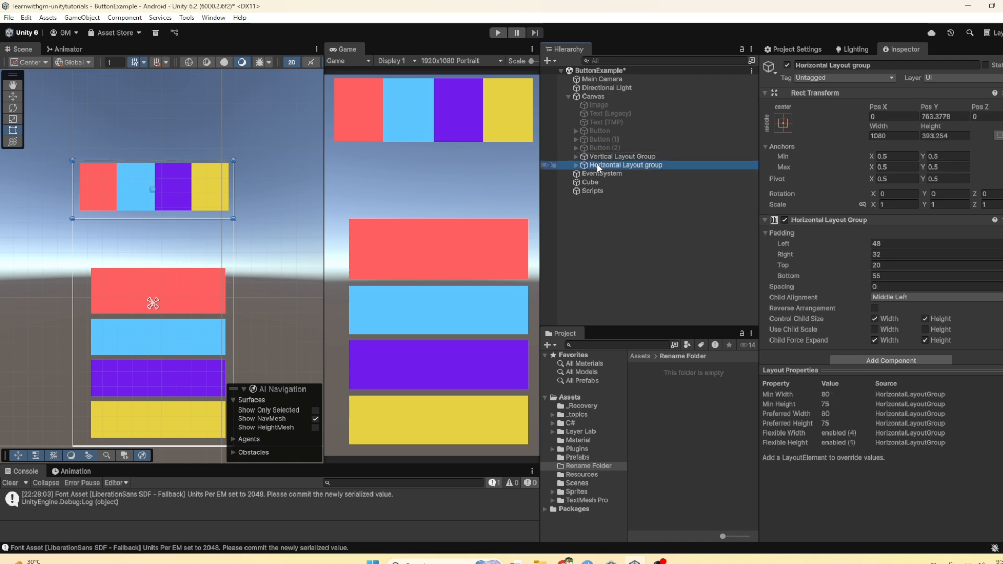
left_click(478, 212)
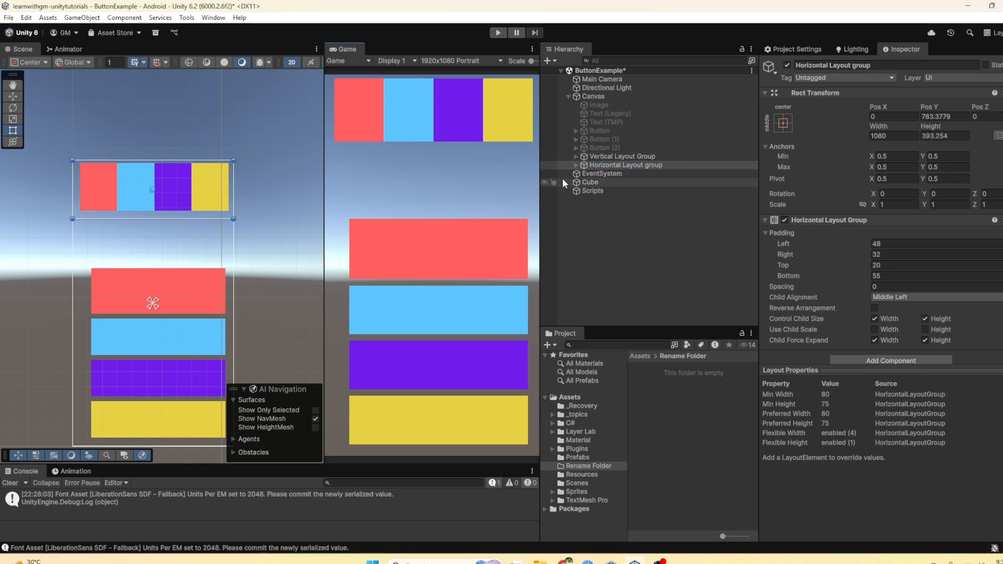
left_click(600, 163)
key("super")
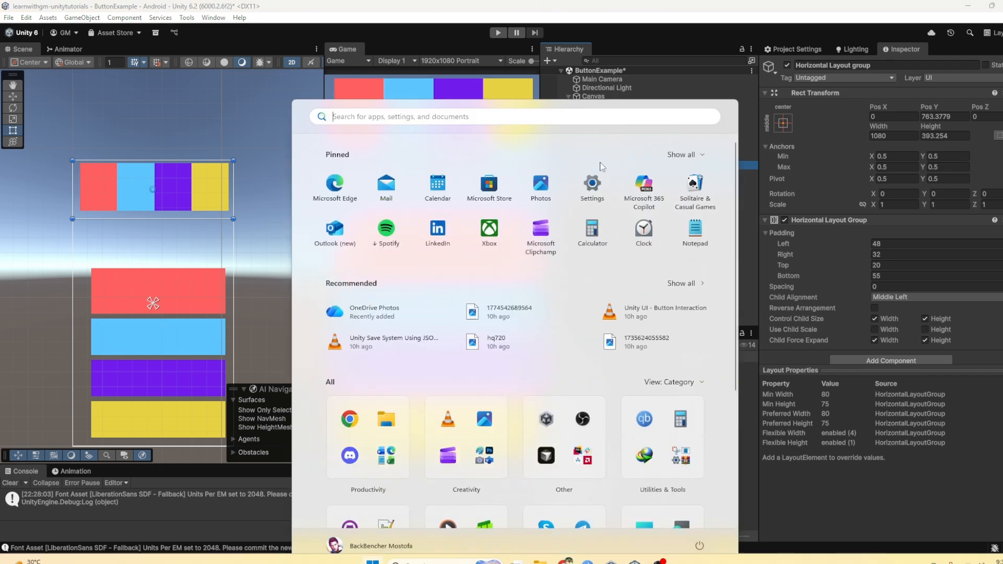
left_click(466, 68)
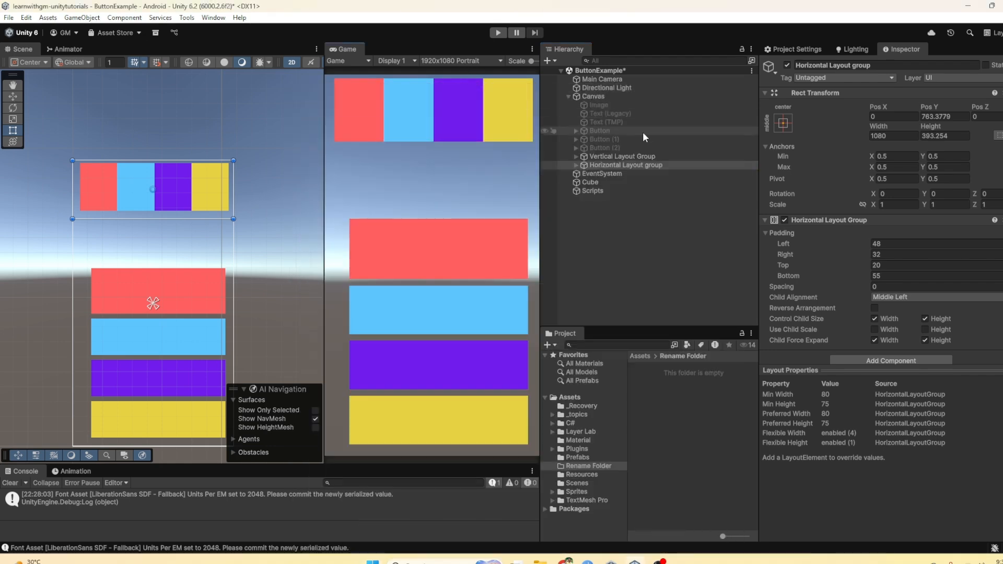
Step: Duplicate the Horizontal Layout group object and remove the Horizontal Layout Group component from the copy
left_click(623, 156)
left_click(615, 165)
key("ctrl+d")
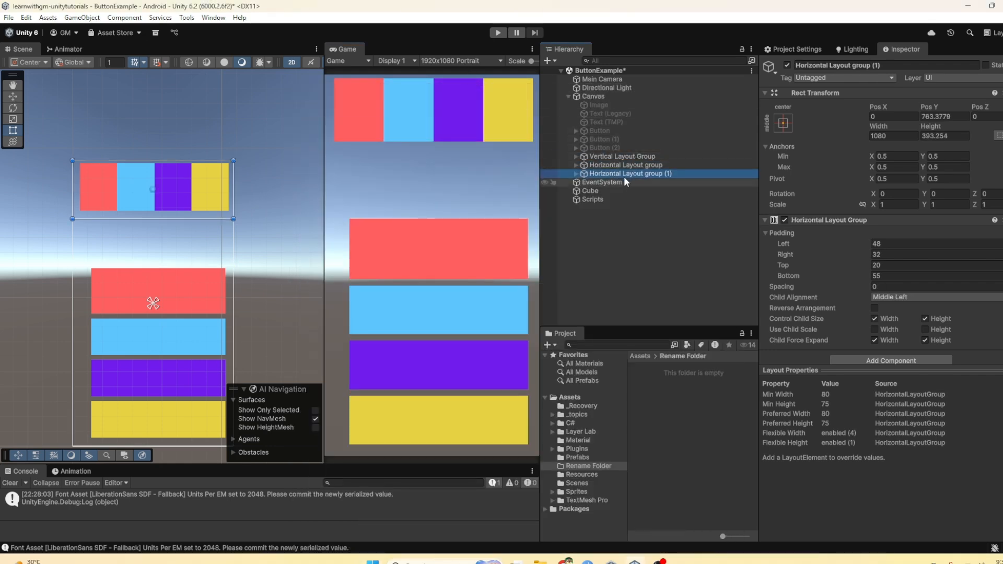
right_click(904, 220)
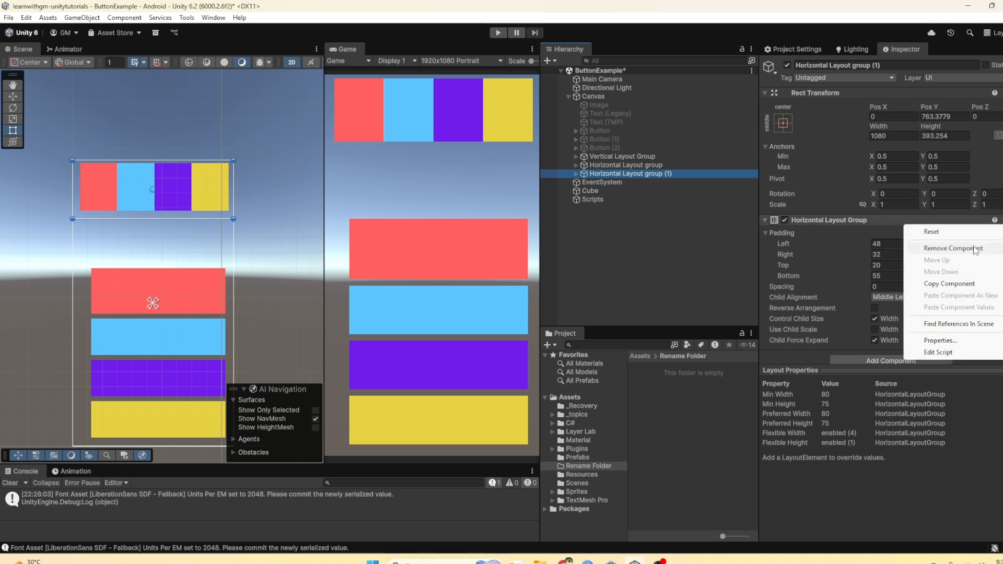
left_click(915, 247)
Step: Add a Grid Layout Group component to the duplicated layout object
left_click(887, 226)
type("gr")
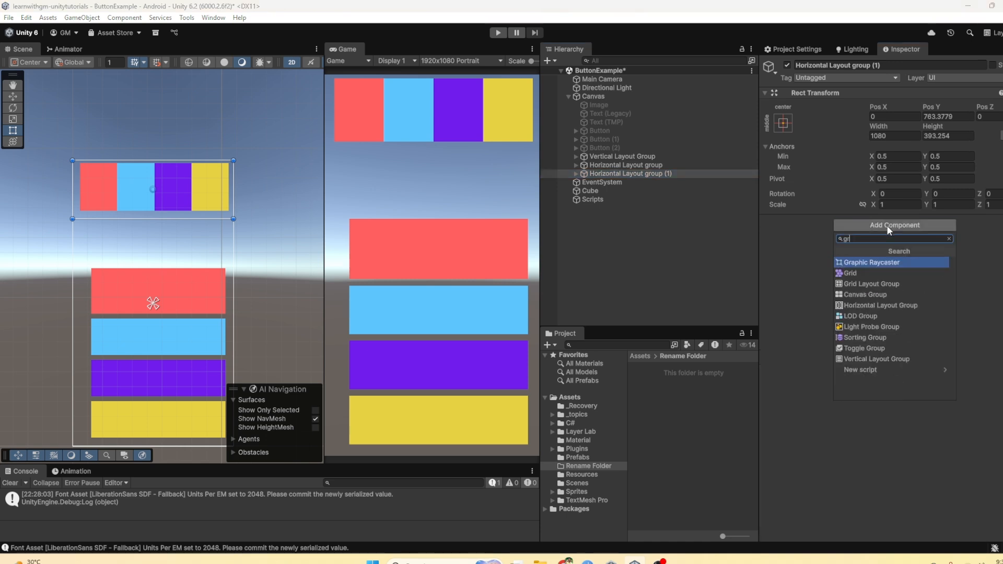
type("id")
key("Down")
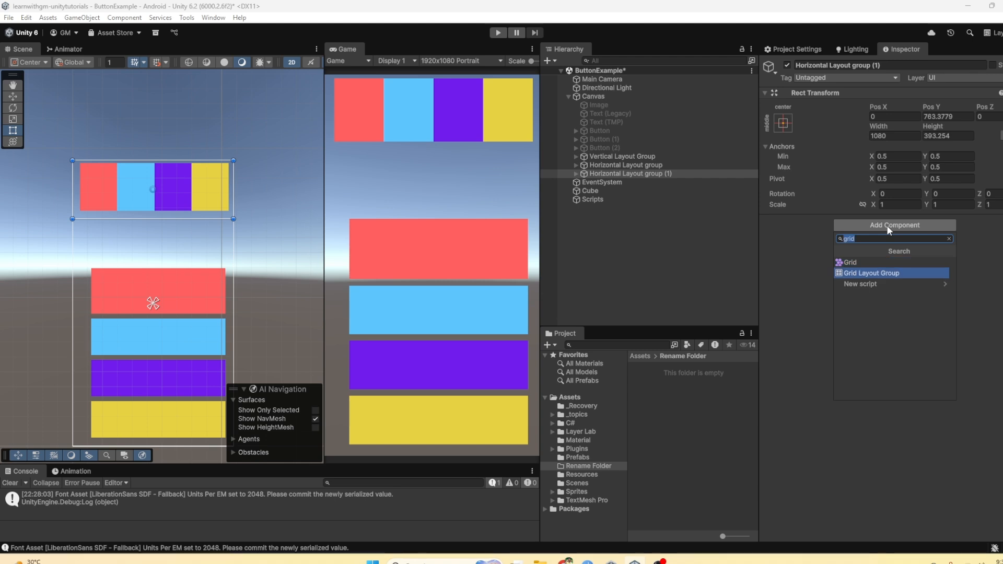
key("Return")
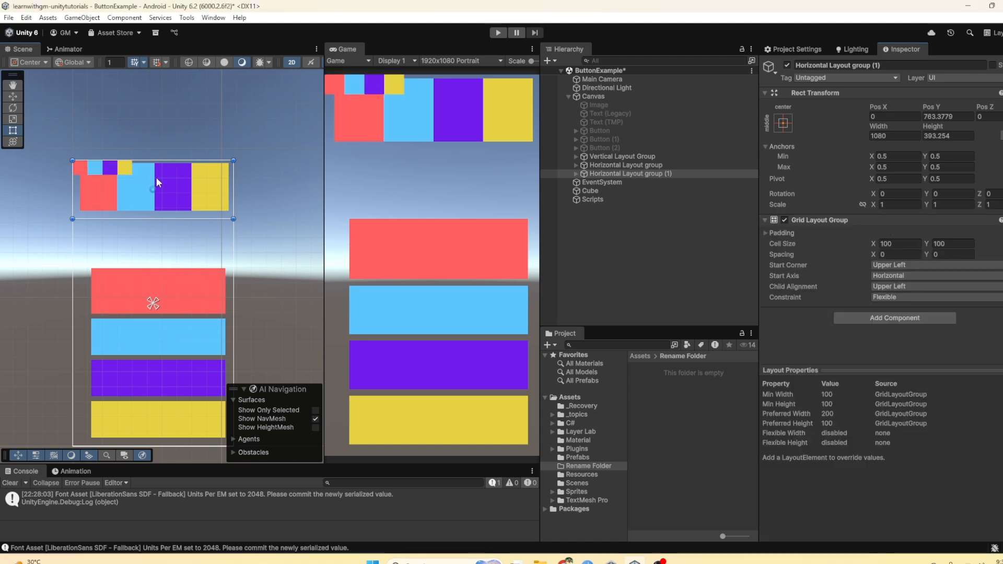
Step: Move the duplicated group below the horizontal colour row, to about X 10, Y 370, and expand its Padding settings
left_click_drag(156, 177, 159, 236)
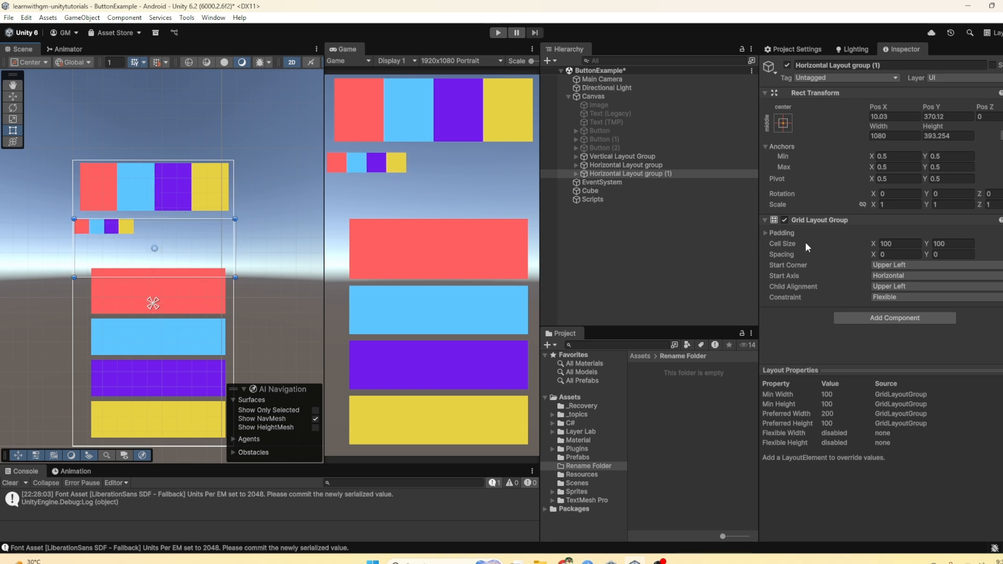
left_click(766, 232)
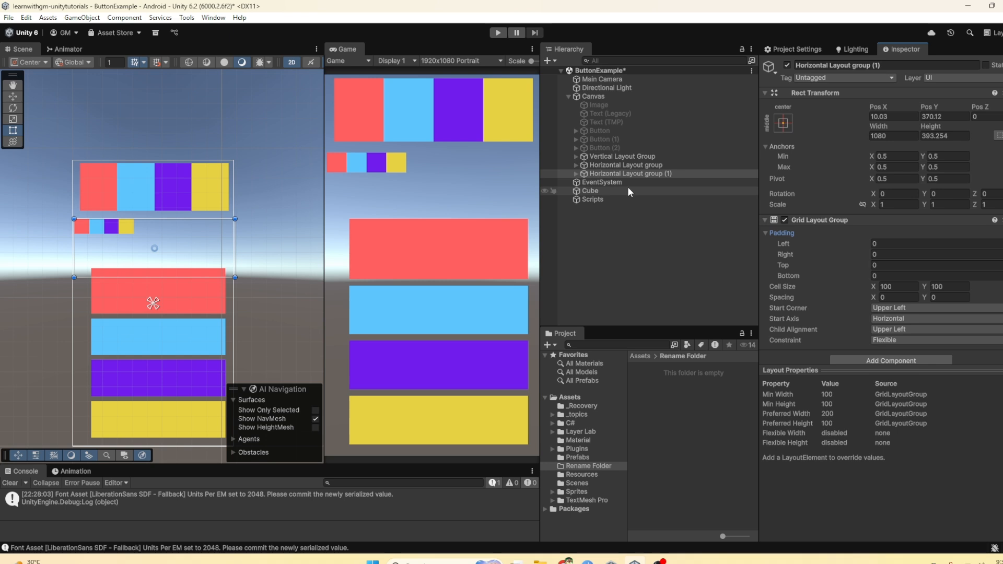
Step: Rename the duplicated layout object as "Grid Layout group"
left_click(625, 155)
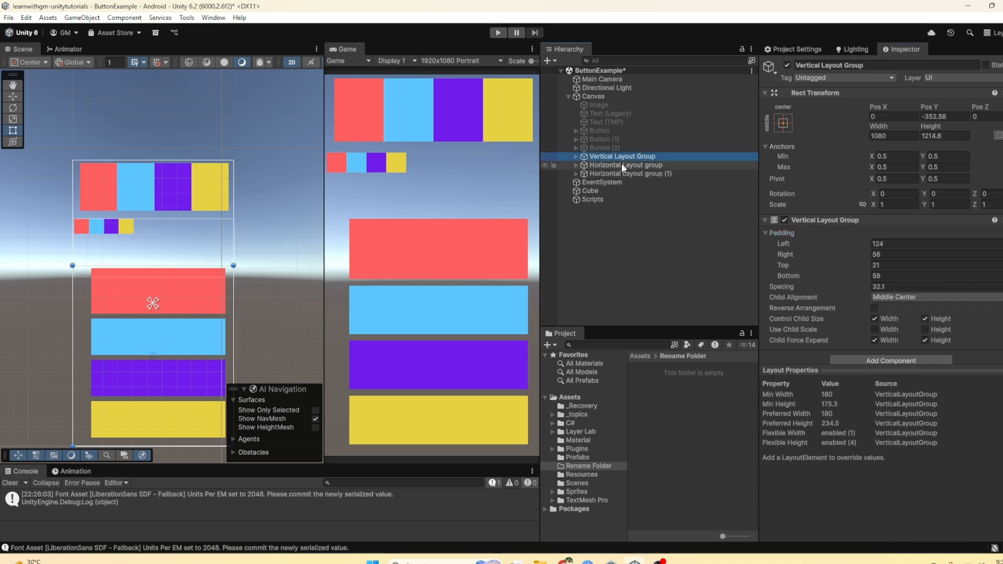
left_click(622, 163)
left_click(623, 156)
left_click(621, 164)
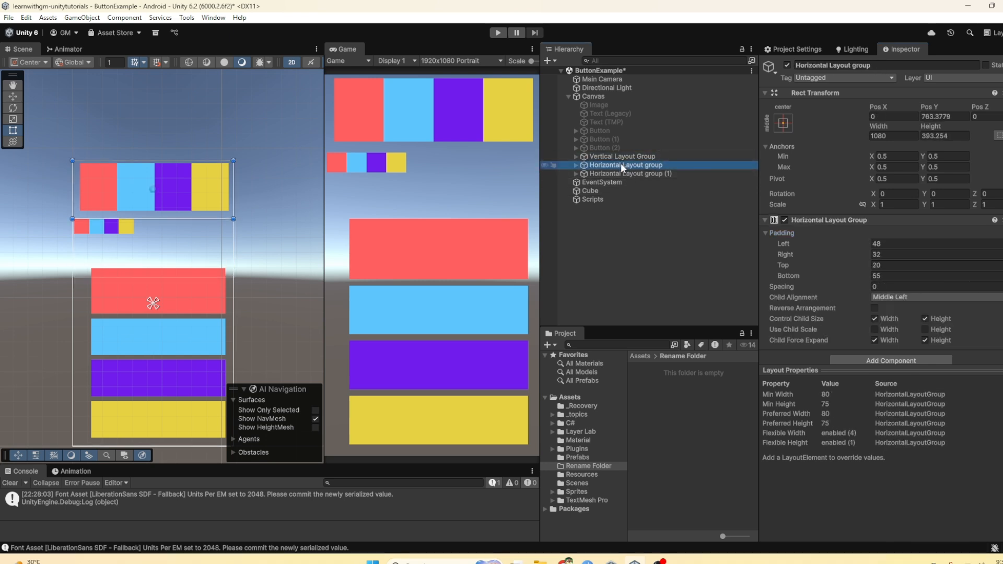
left_click(618, 173)
left_click(618, 173)
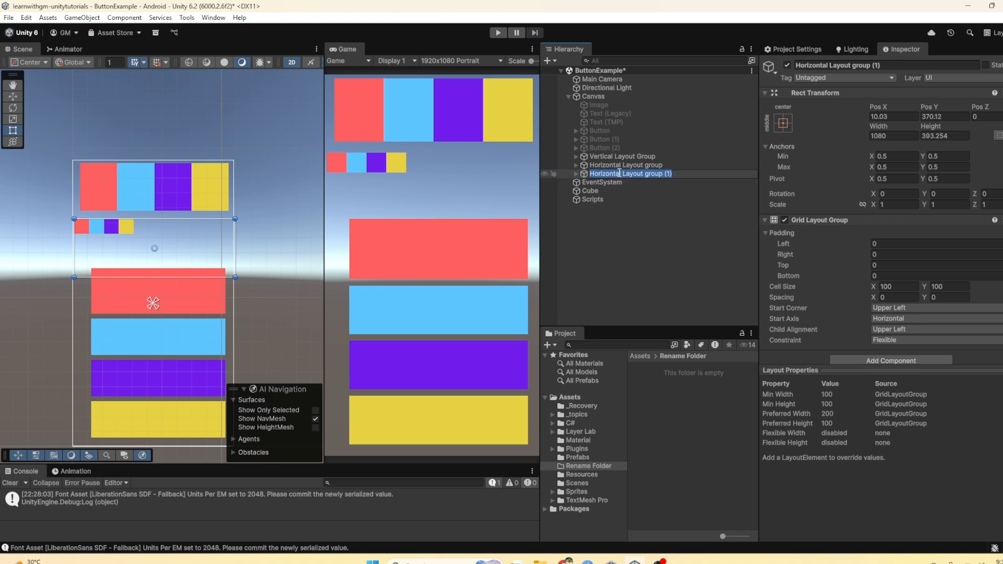
type("Grid Layout g")
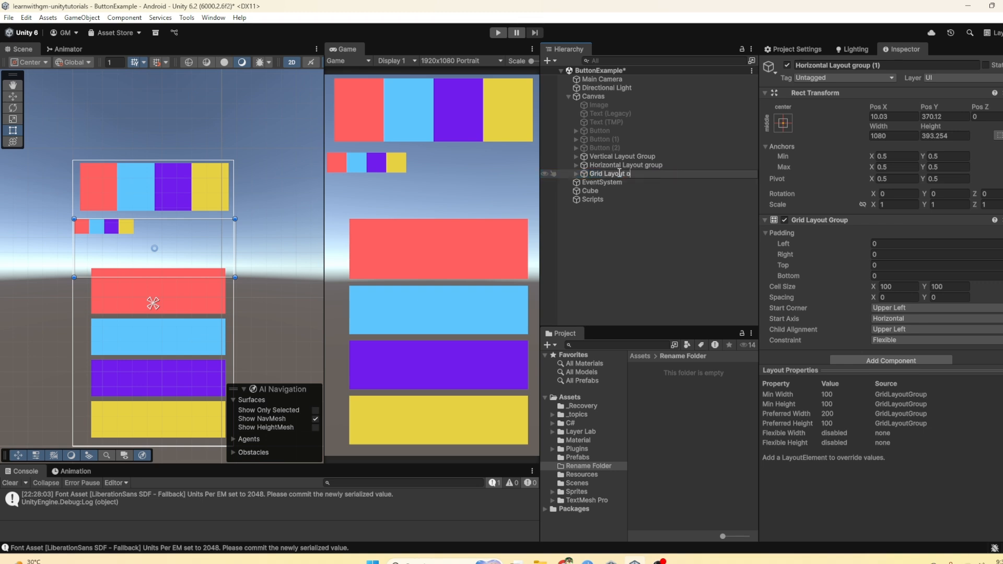
type("roup")
key("Return")
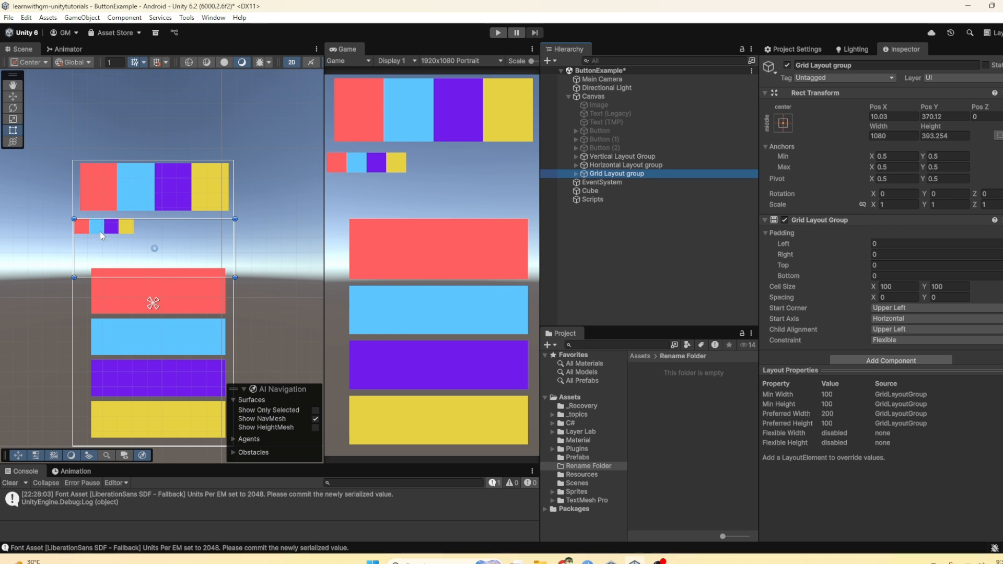
Step: Set the Grid Layout Group's Cell Size to X 150 and Y 150
left_click_drag(871, 289, 885, 287)
double_click(885, 287)
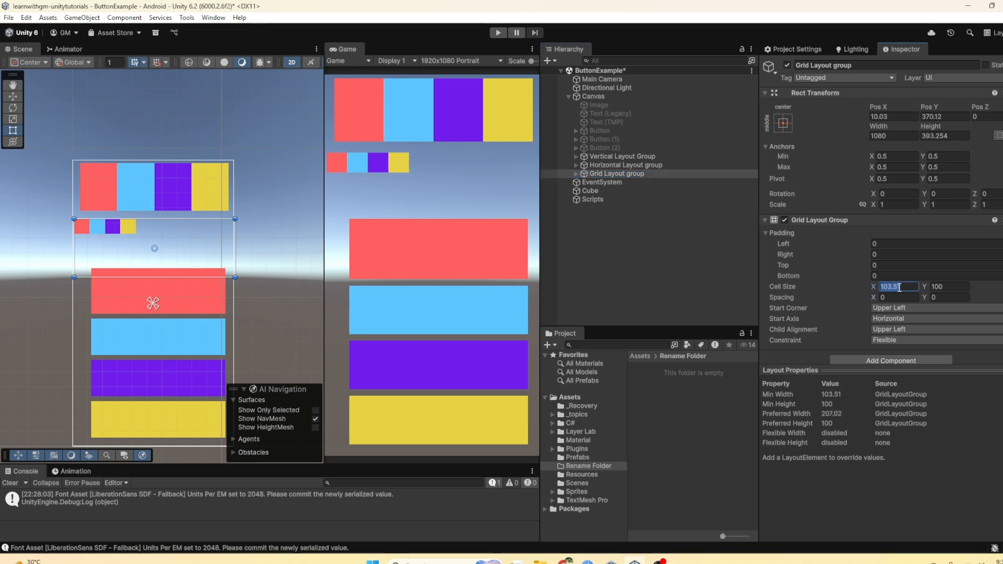
type("150")
double_click(935, 287)
type("150")
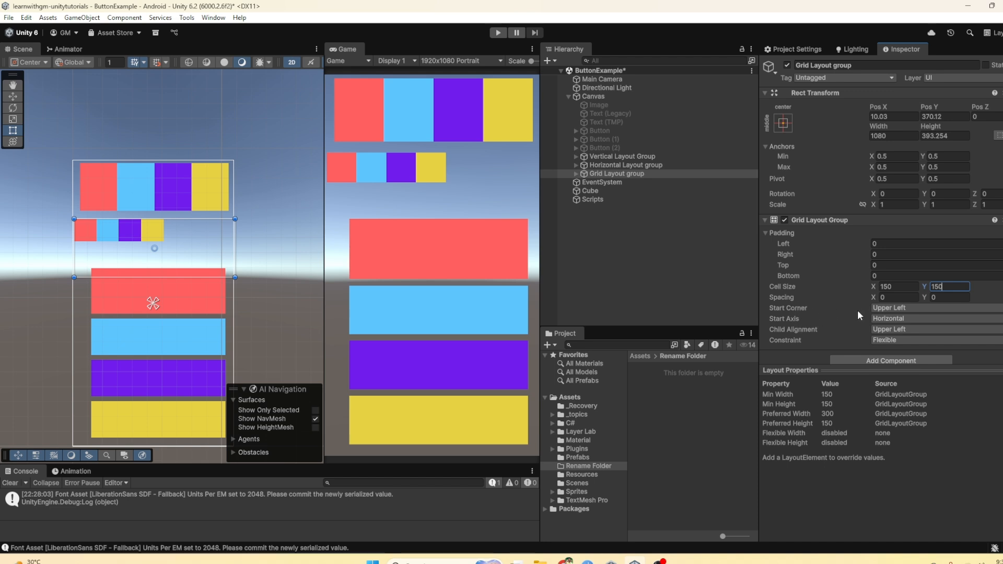
Step: Try the Grid Layout Group's Start Corner at Upper Right and Lower Left, and leave it set to Lower Right
left_click(888, 308)
left_click(895, 331)
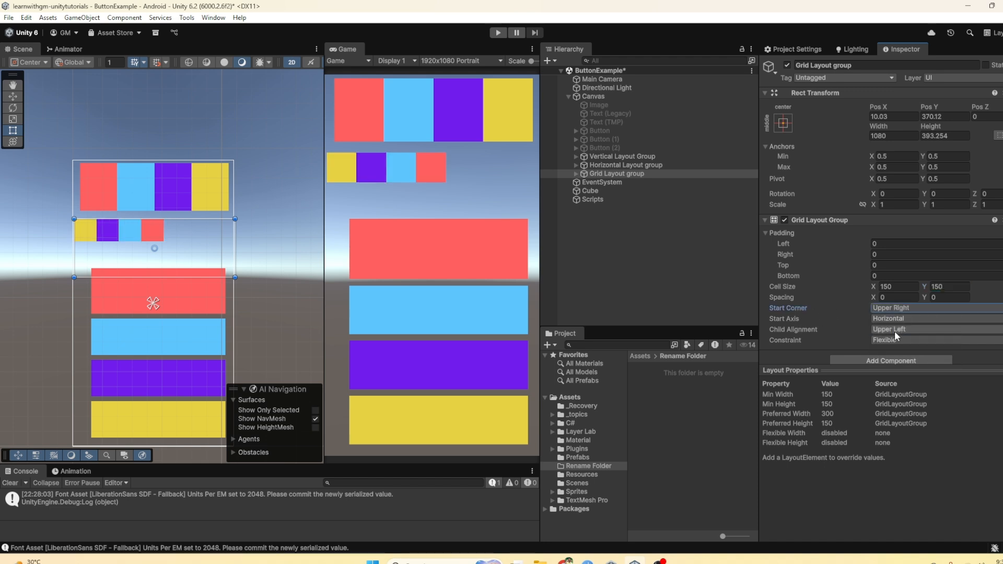
left_click(891, 308)
left_click(896, 342)
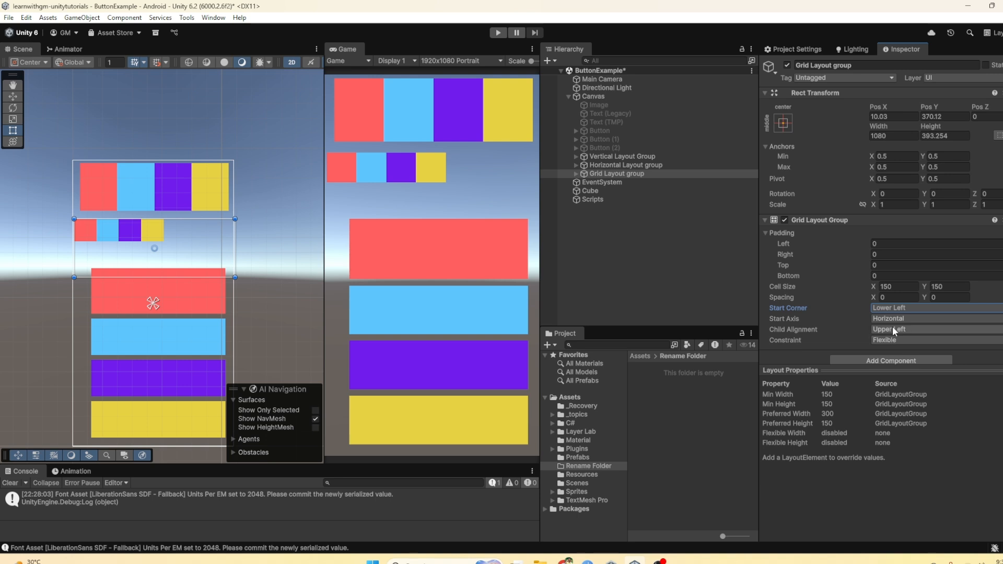
left_click(891, 309)
left_click(883, 353)
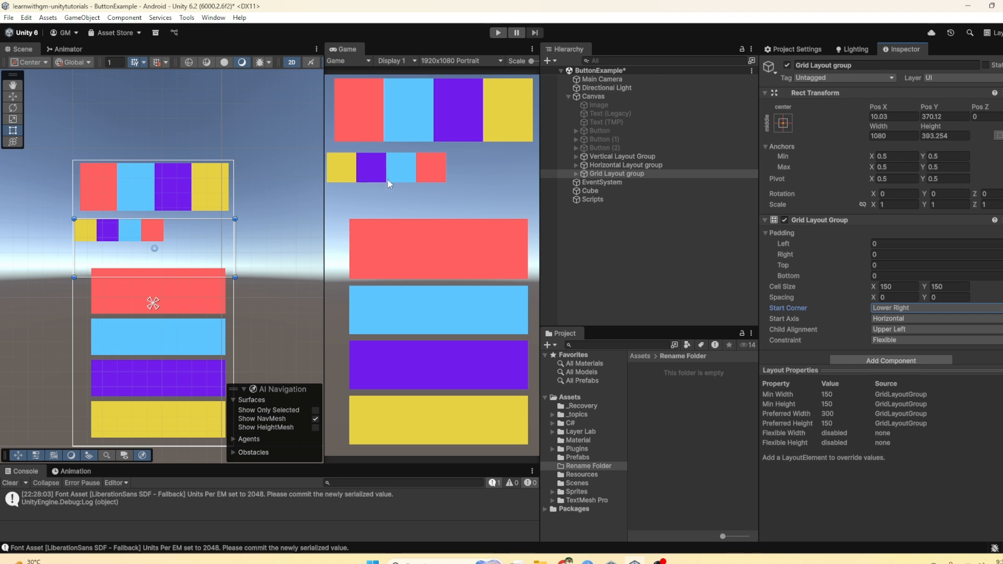
Step: Duplicate the last yellow image inside the Grid Layout group twice
left_click(575, 173)
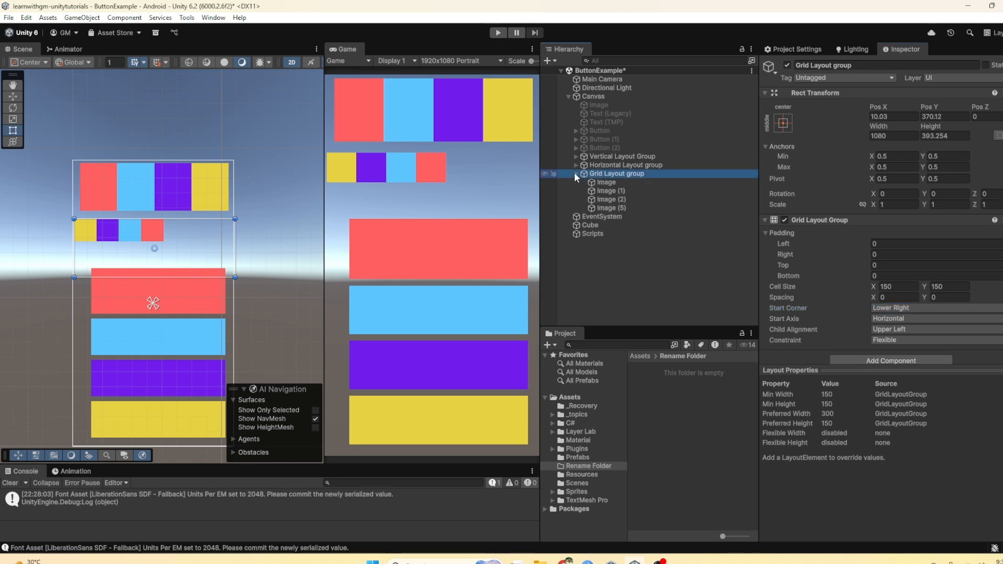
left_click(603, 207)
key("ctrl+d")
key("ctrl+d")
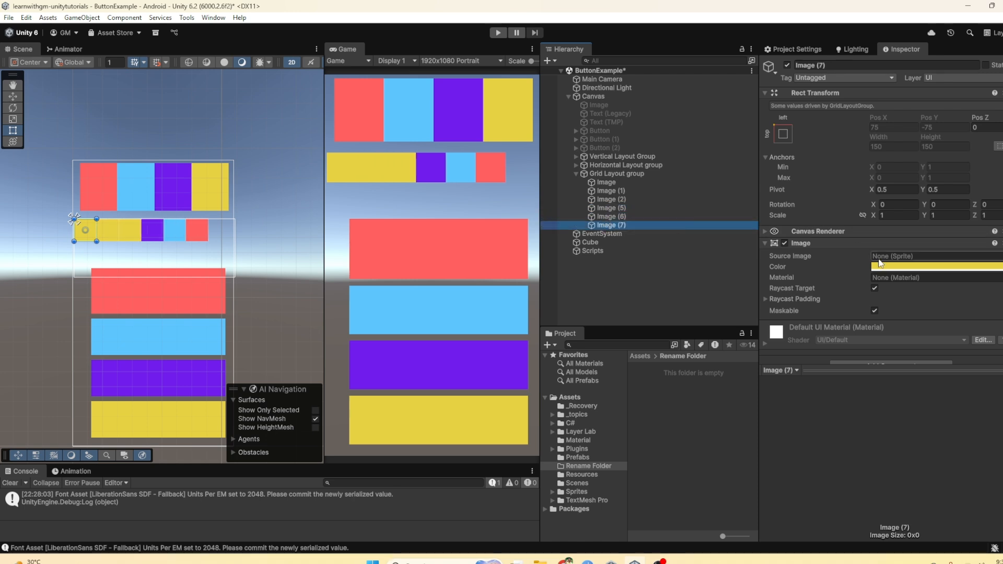
Step: Change the colour of the newest duplicate, Image (7), to green with hexadecimal value 55E742
left_click(935, 266)
left_click(933, 240)
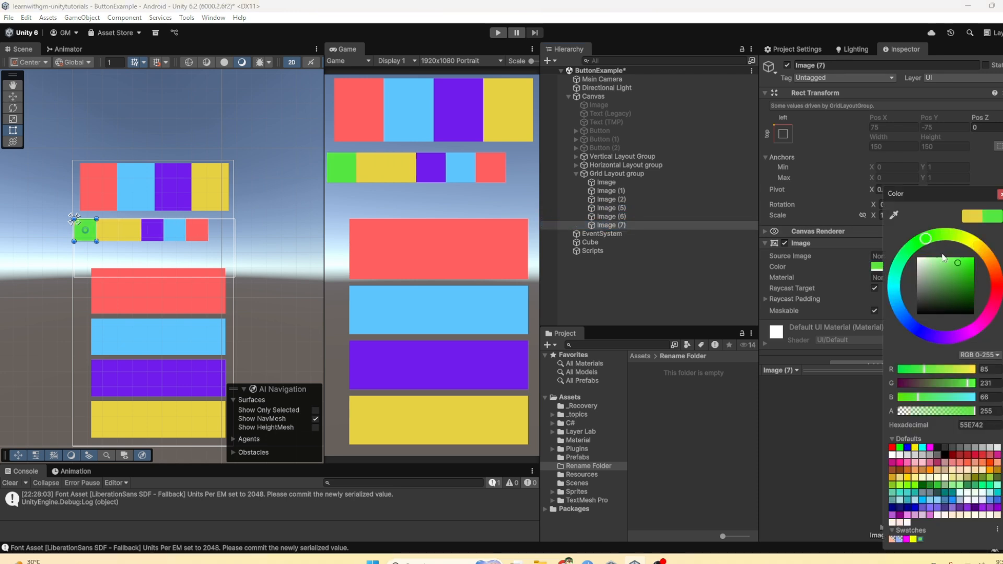
left_click(452, 203)
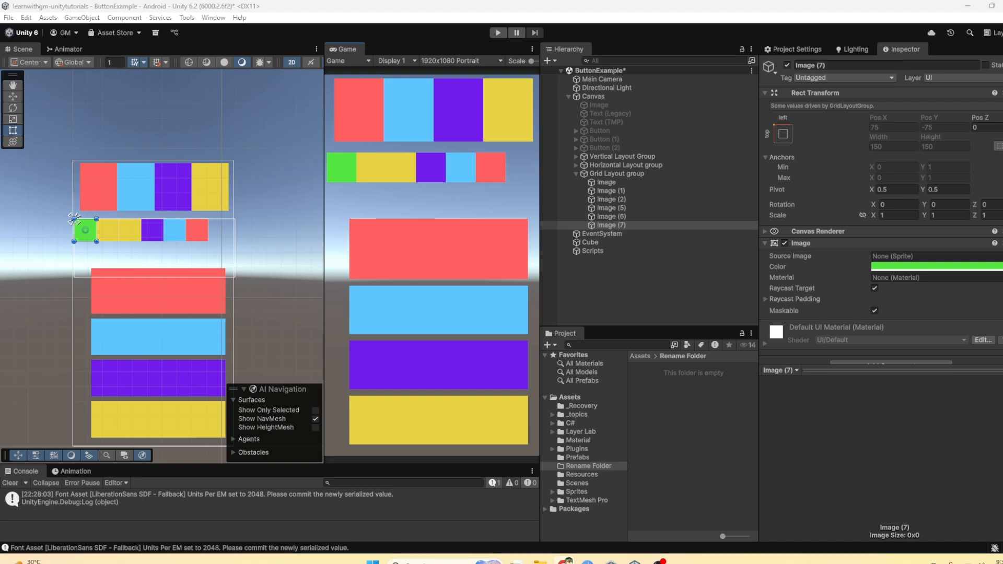
Step: Switch to the browser's "game inventory ui" image results, examine the Vecteezy game shop inventory grid as a layout example, and return to Unity
left_click_drag(1002, 33, 647, 1)
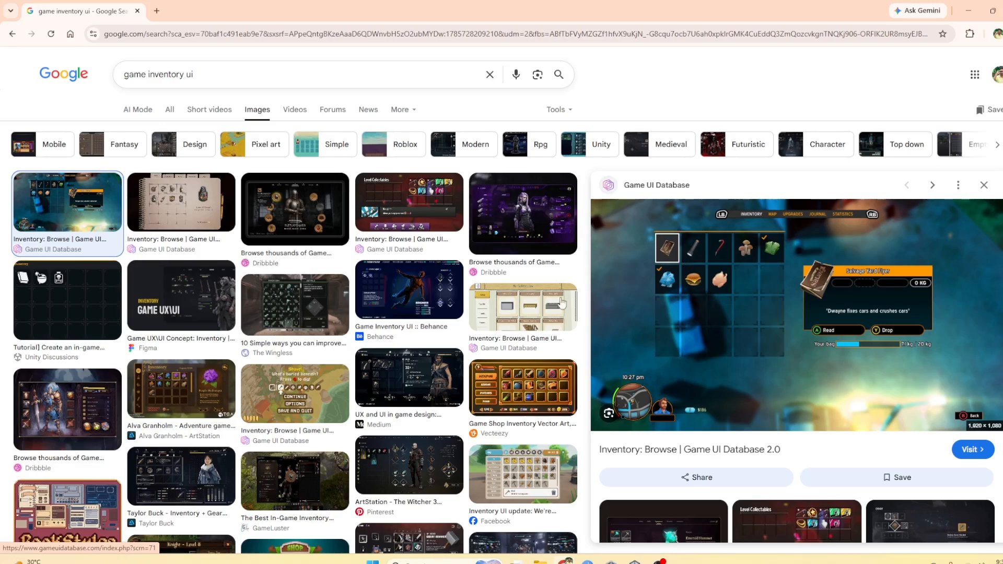
left_click(532, 398)
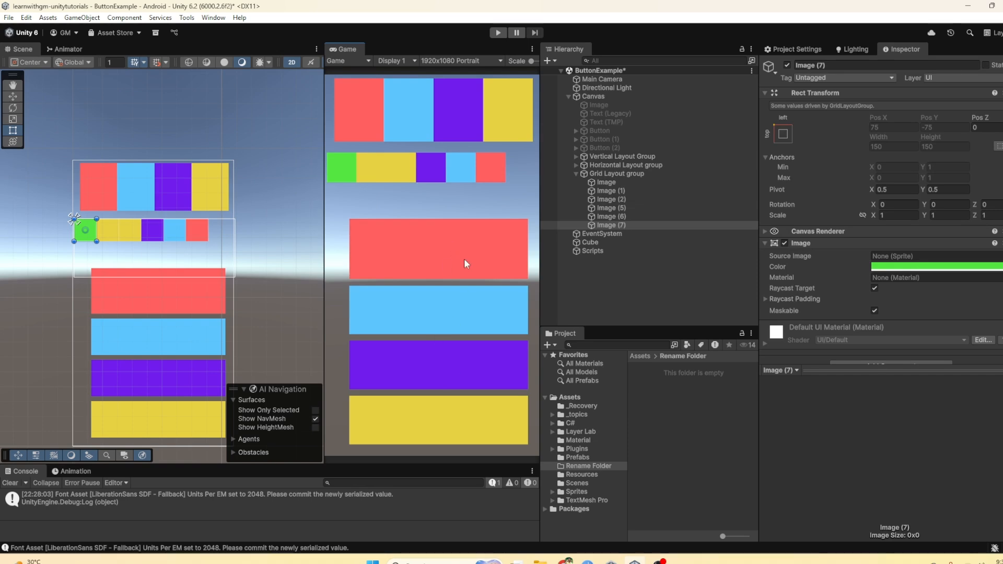
mouse_move(564, 560)
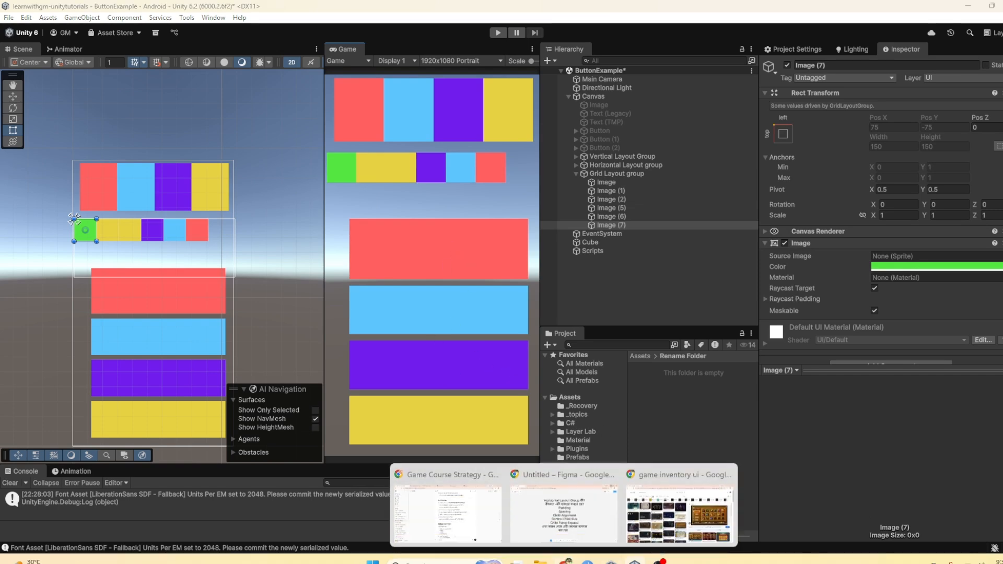
left_click(681, 504)
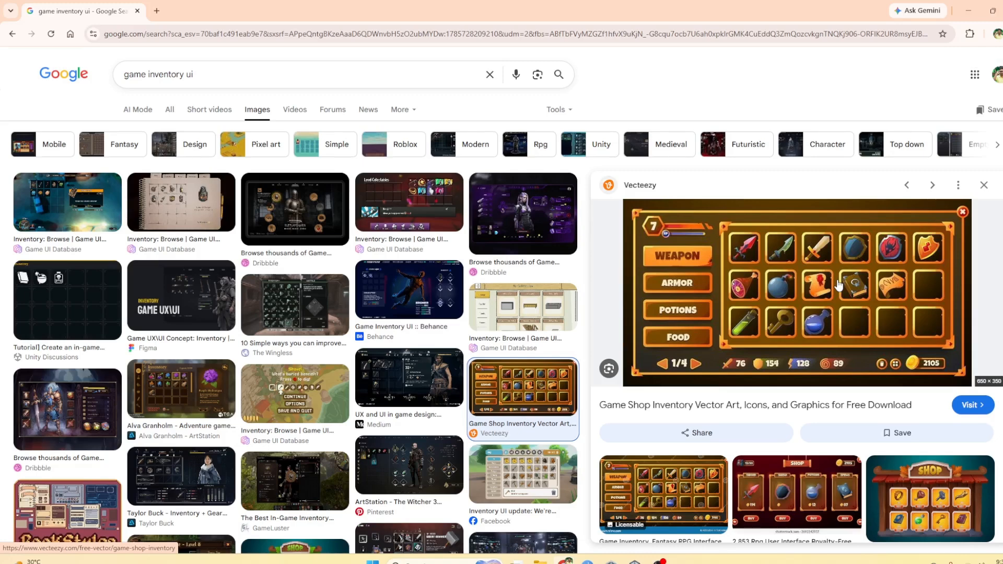
key("alt+Tab")
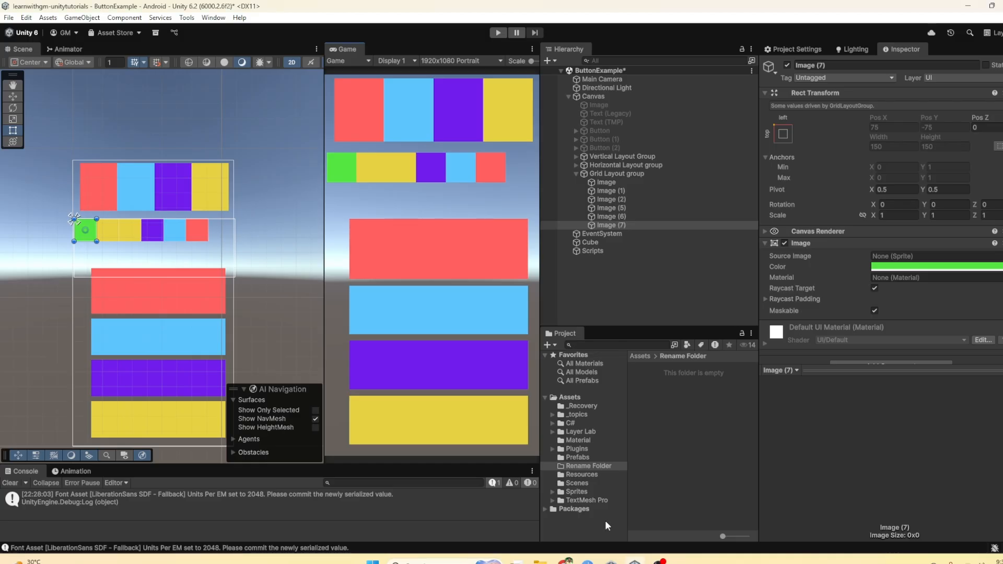